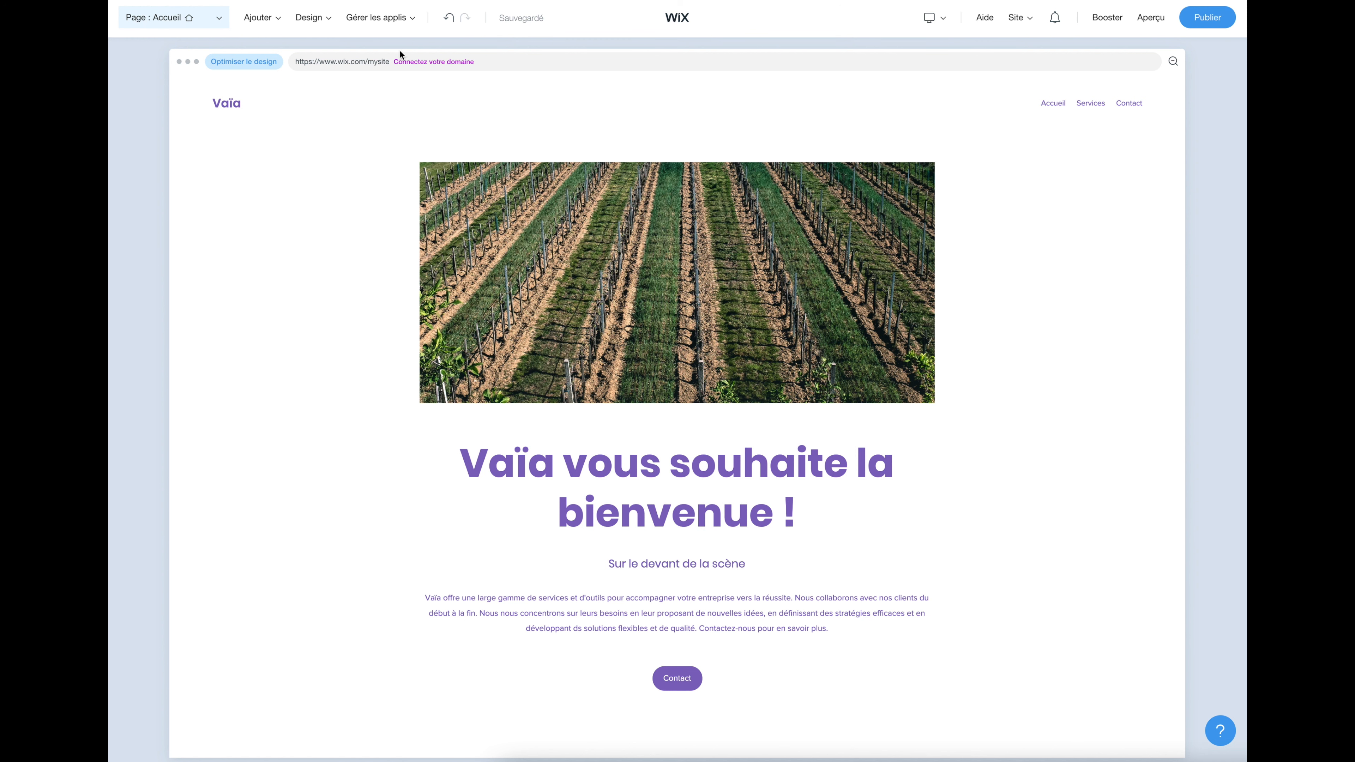
# - View the site's Services and Contact pages, and return to the Accueil page
pyautogui.click(218, 22)
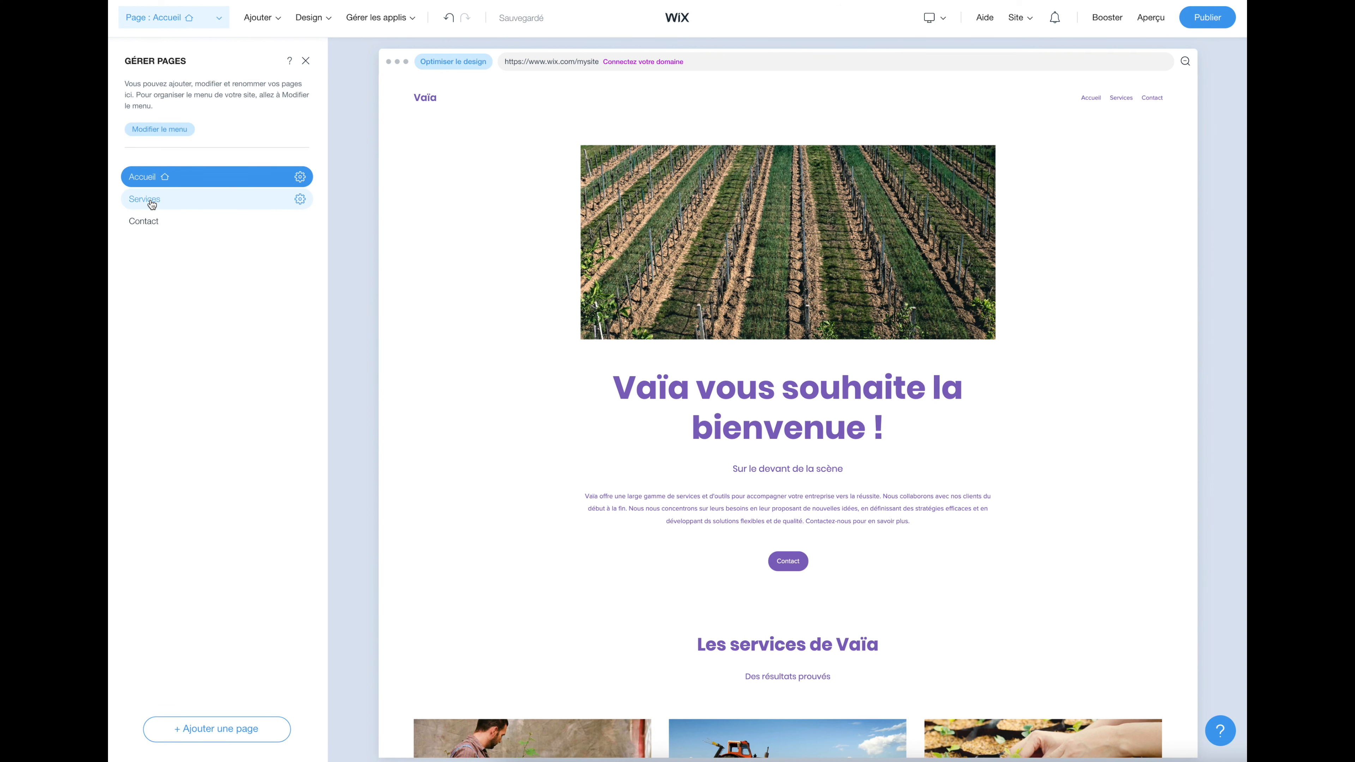
pyautogui.click(151, 203)
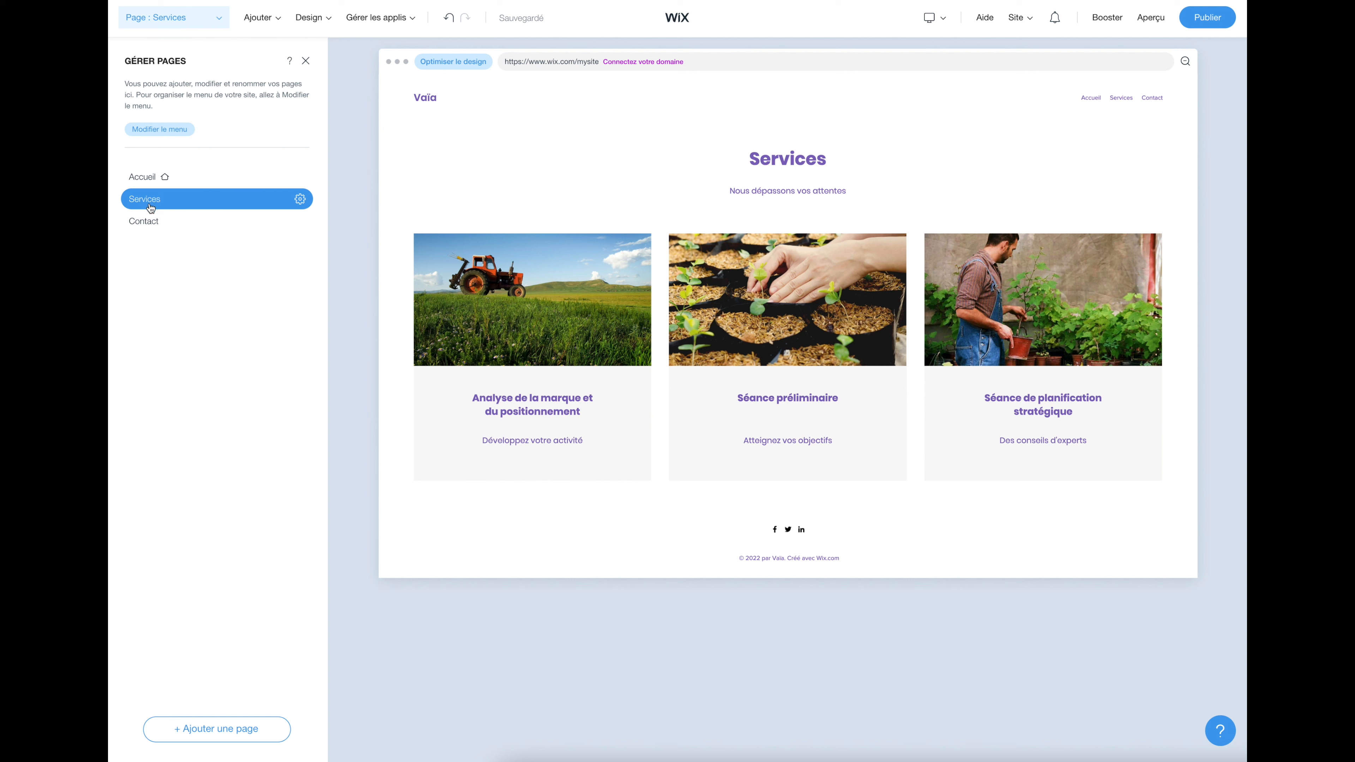
pyautogui.click(149, 224)
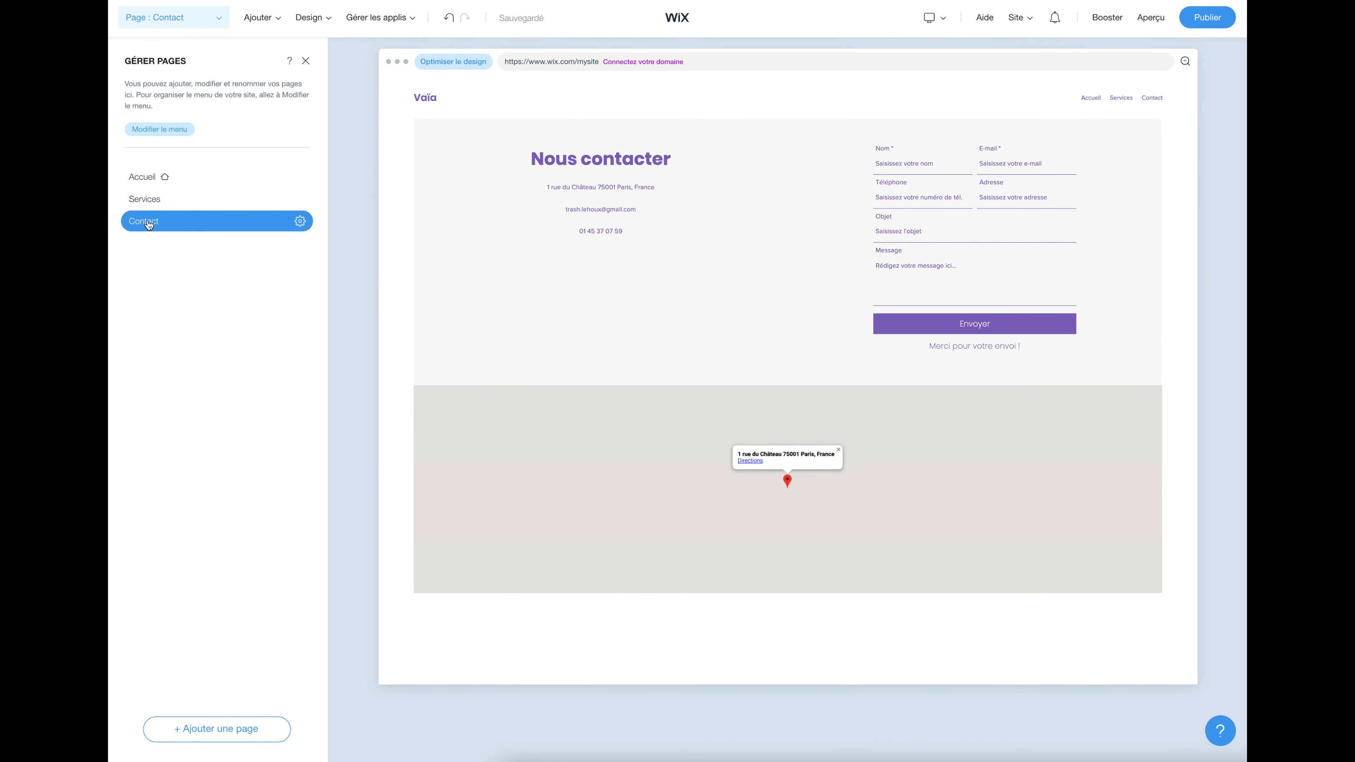
pyautogui.click(148, 178)
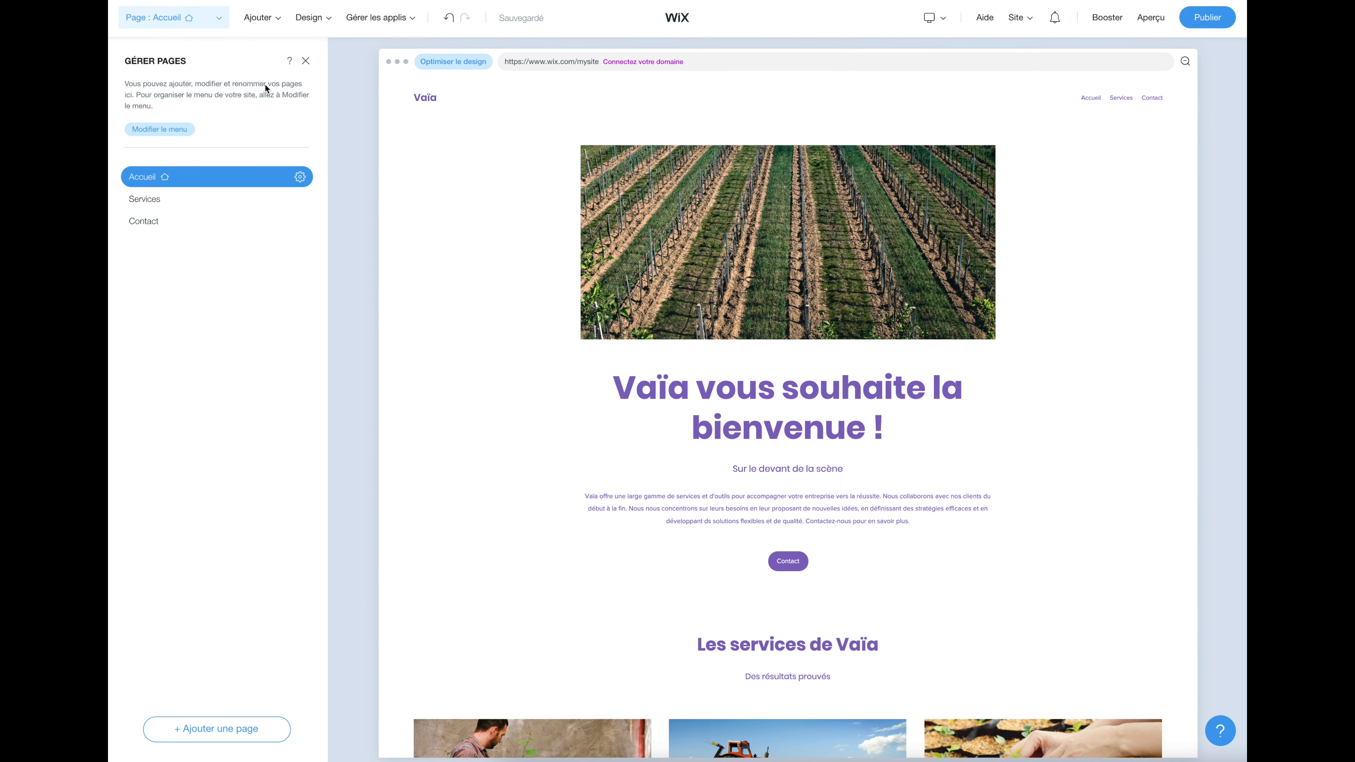
pyautogui.click(305, 61)
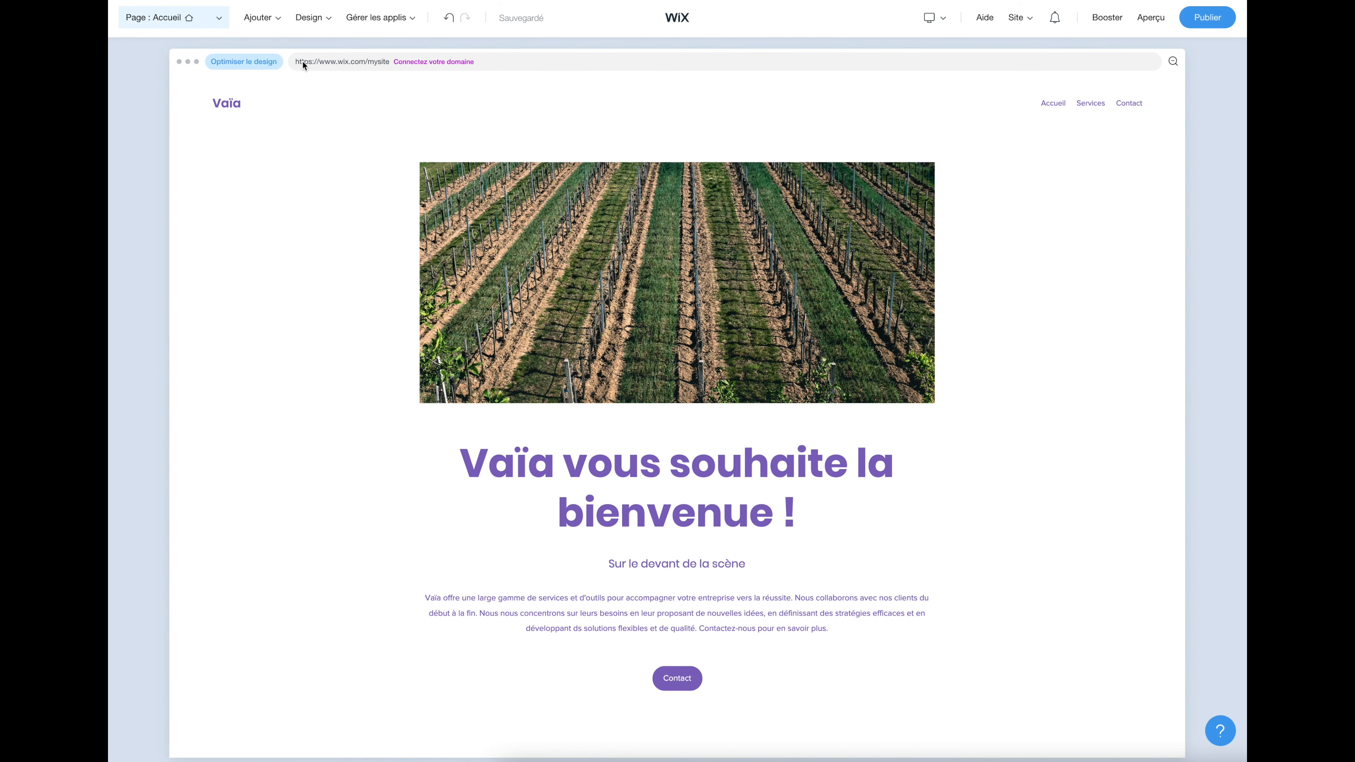
# - Examine the editing options offered for the header, the welcome section and the services section of the home page
pyautogui.moveTo(292, 101)
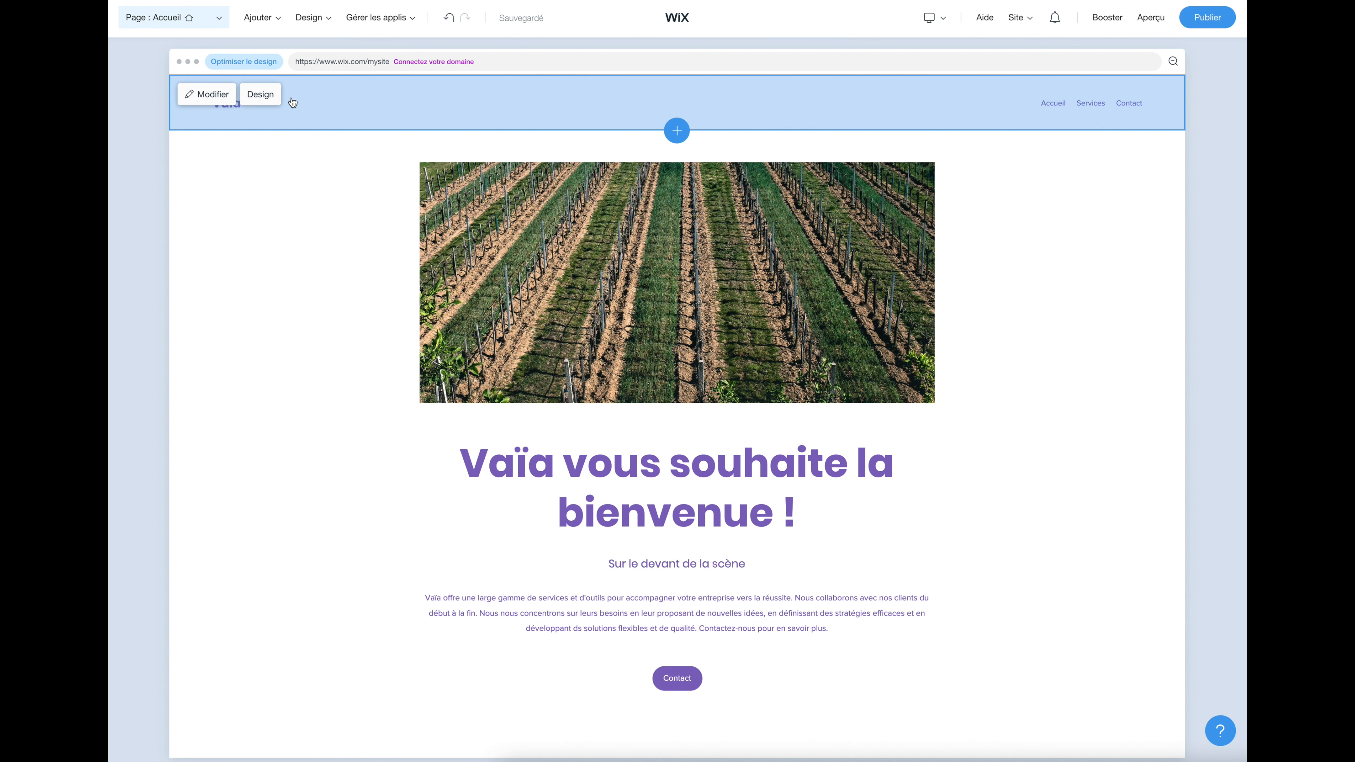
pyautogui.click(295, 149)
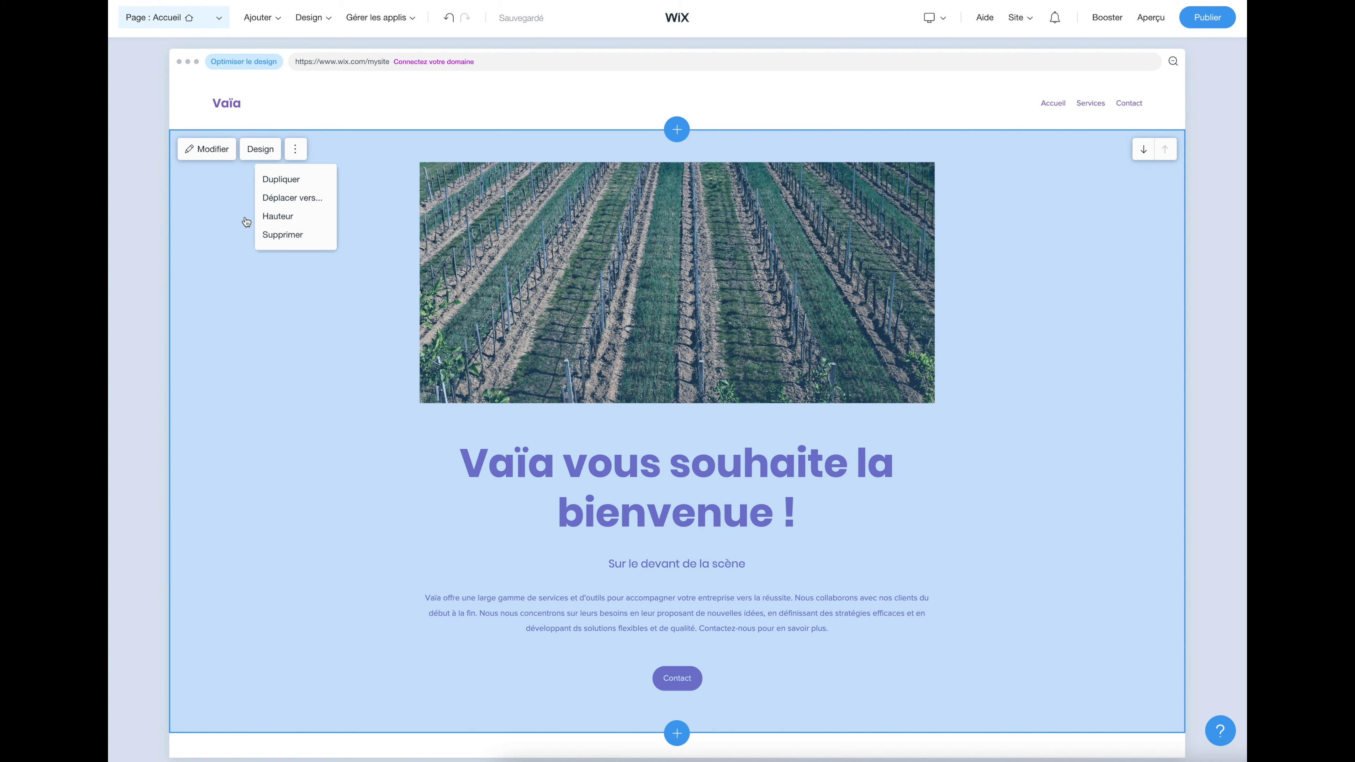
pyautogui.scroll(-5, 240, 229)
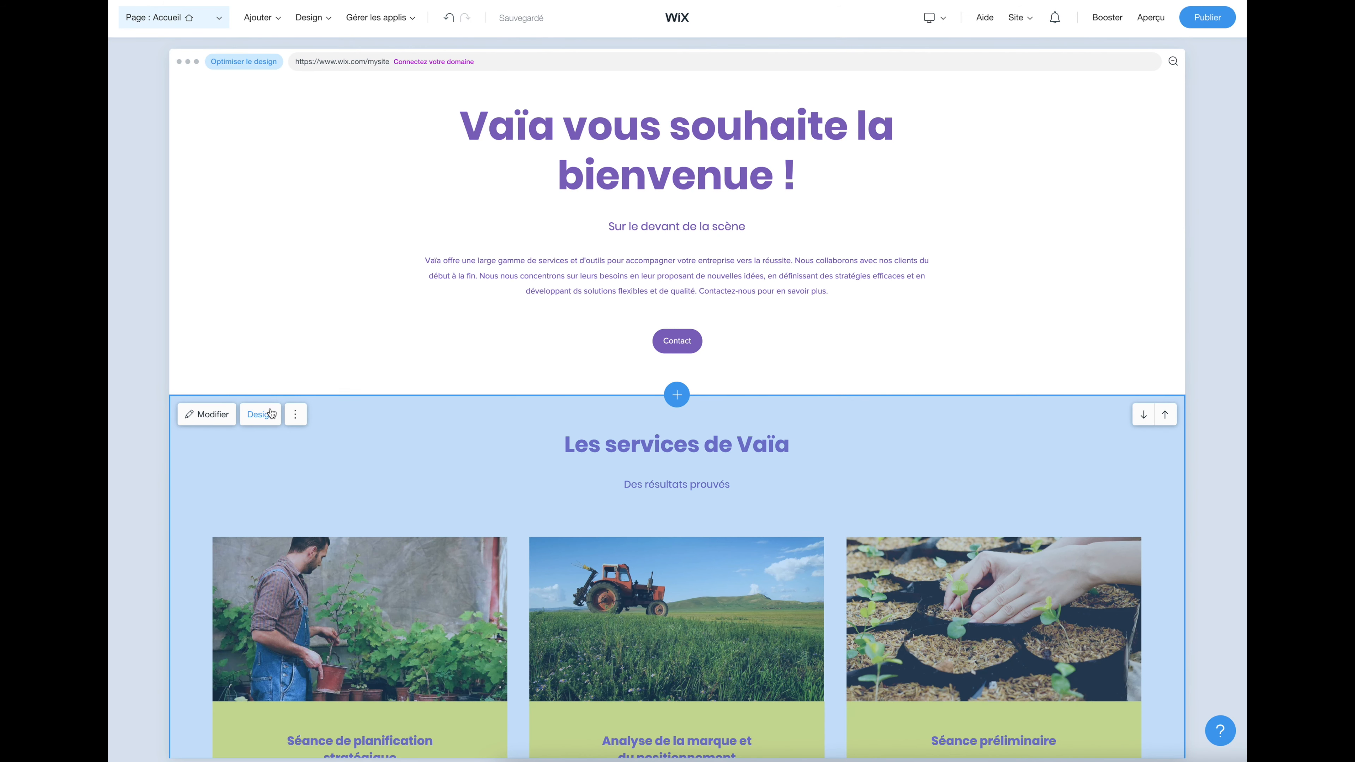
pyautogui.click(295, 414)
pyautogui.scroll(6, 517, 411)
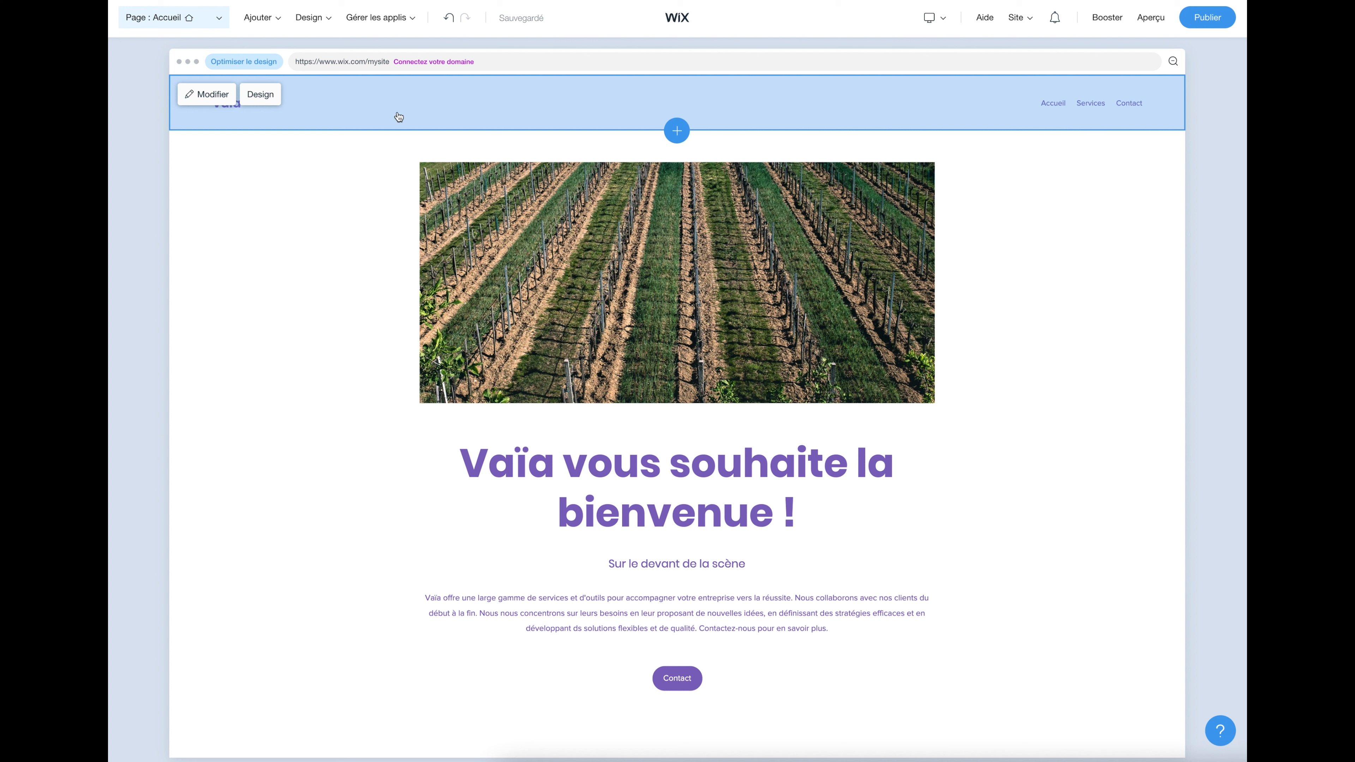
# - Apply the fixed header layout with the company name centered above a divider line and the site menu below it
pyautogui.click(261, 95)
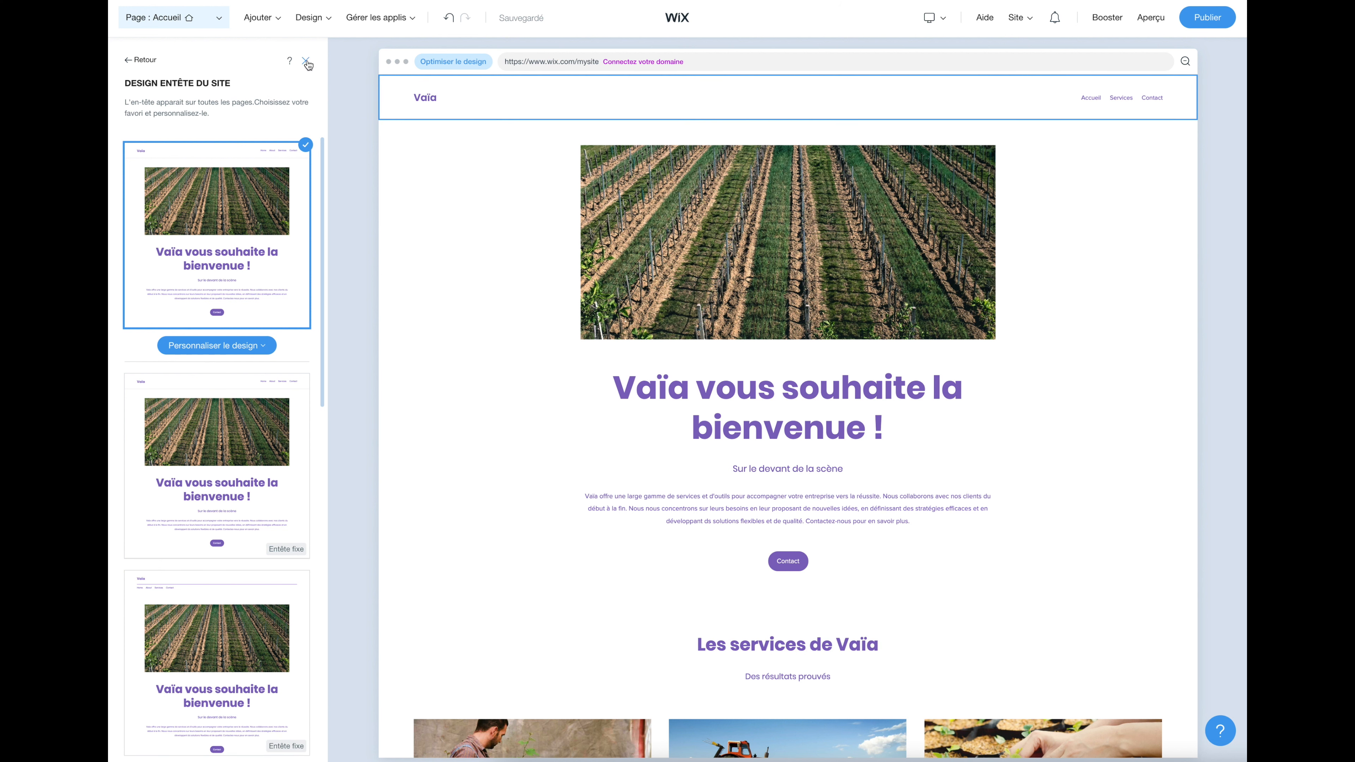
pyautogui.scroll(-3, 255, 210)
pyautogui.click(256, 216)
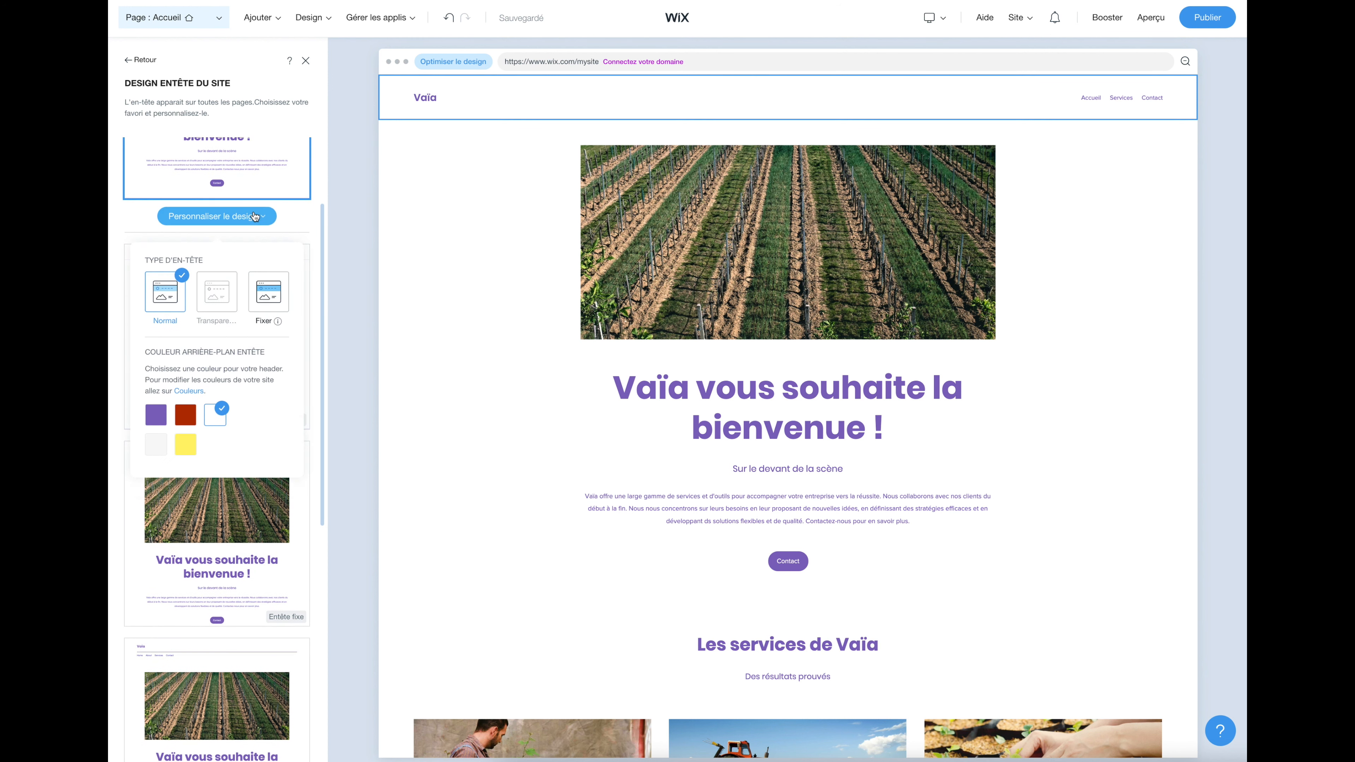
pyautogui.scroll(-3, 255, 217)
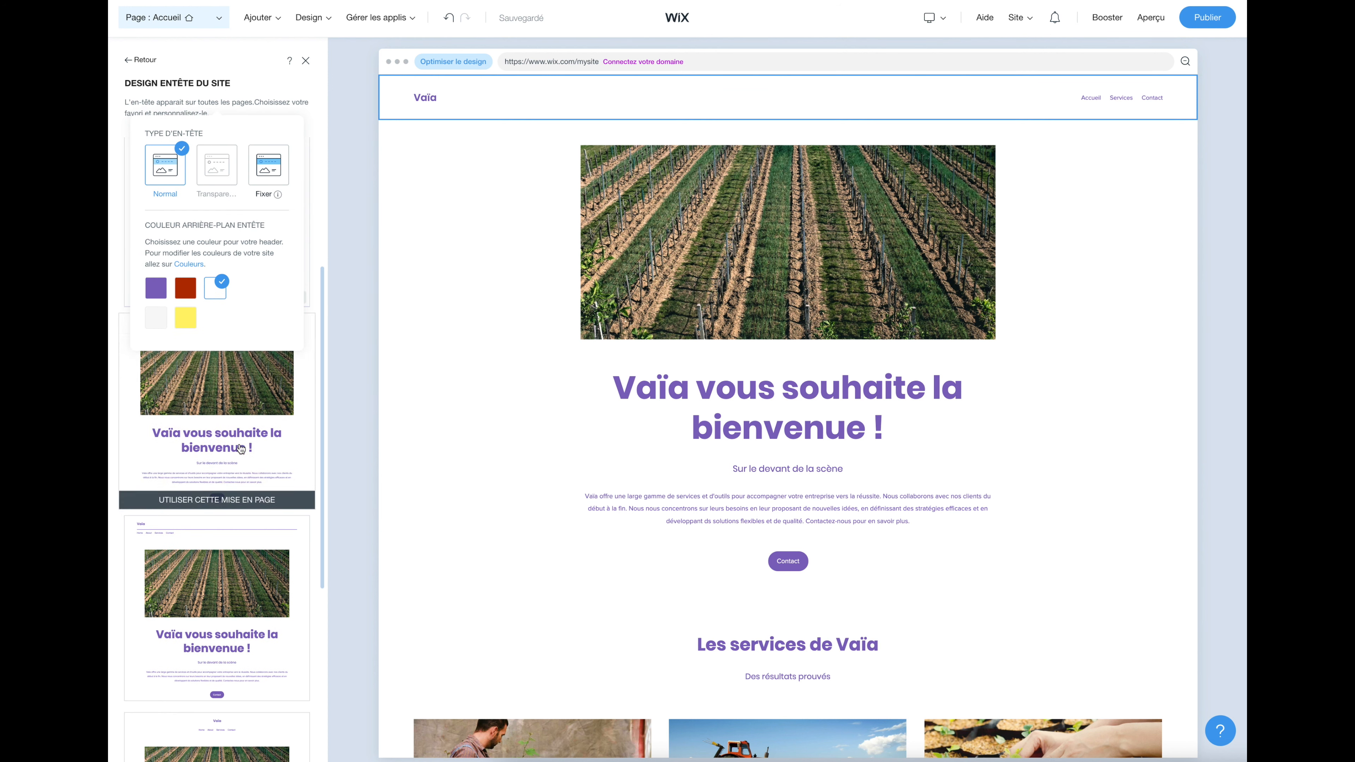
pyautogui.scroll(-6, 241, 454)
pyautogui.scroll(-10, 241, 454)
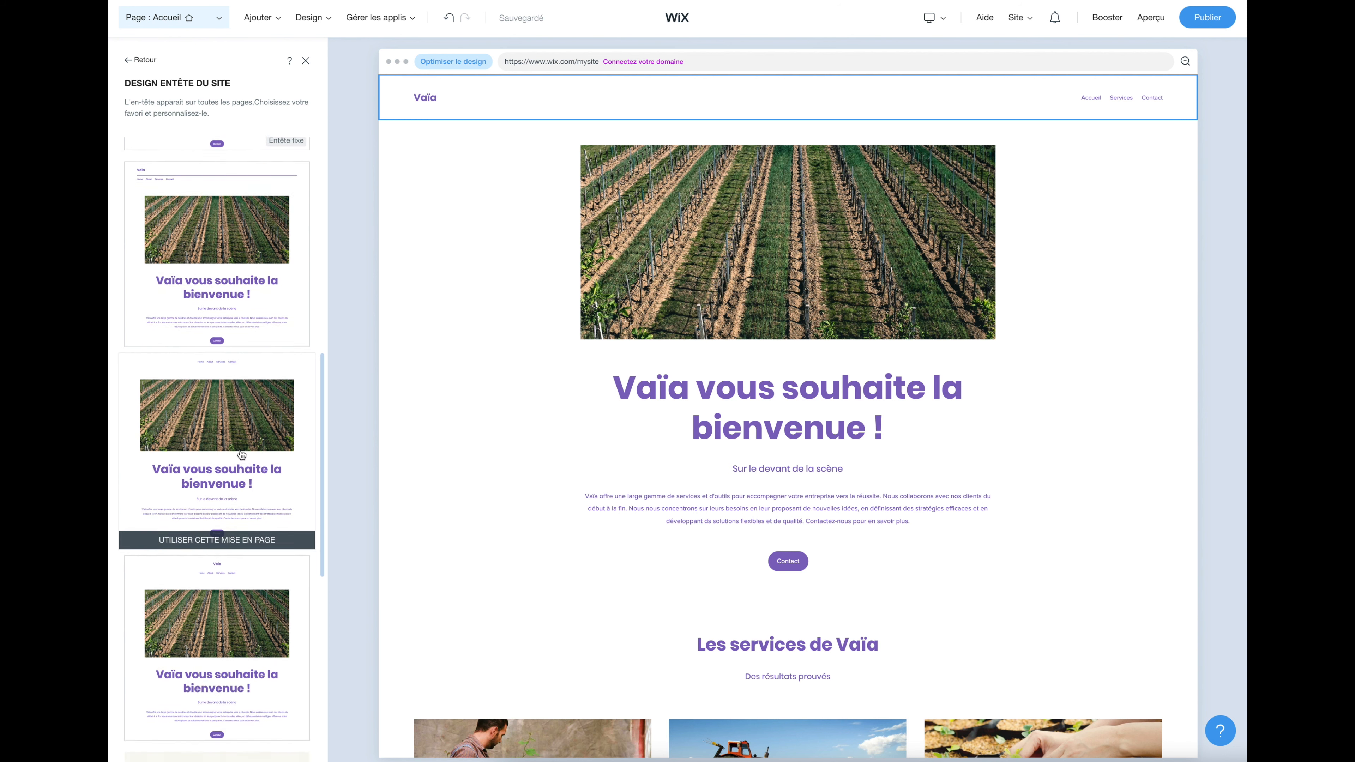
pyautogui.scroll(-5, 241, 454)
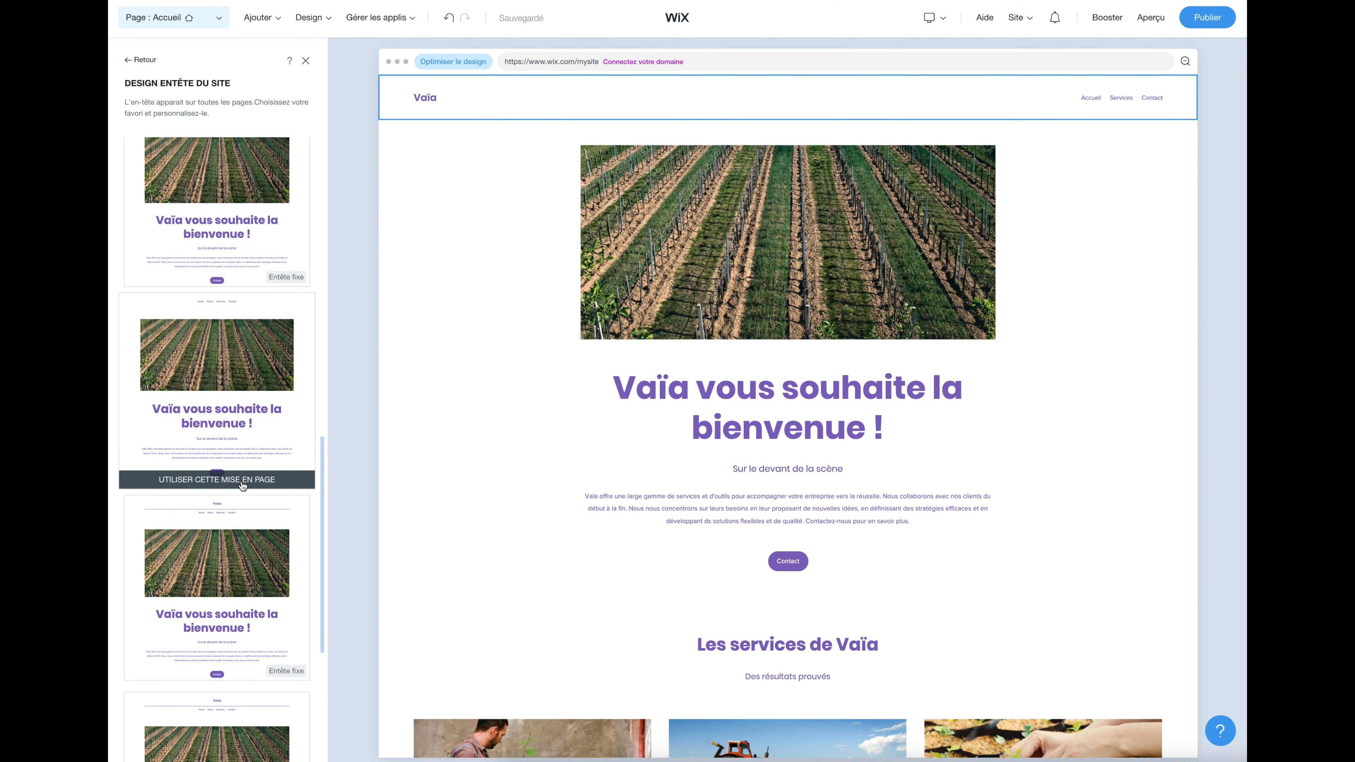
pyautogui.click(248, 521)
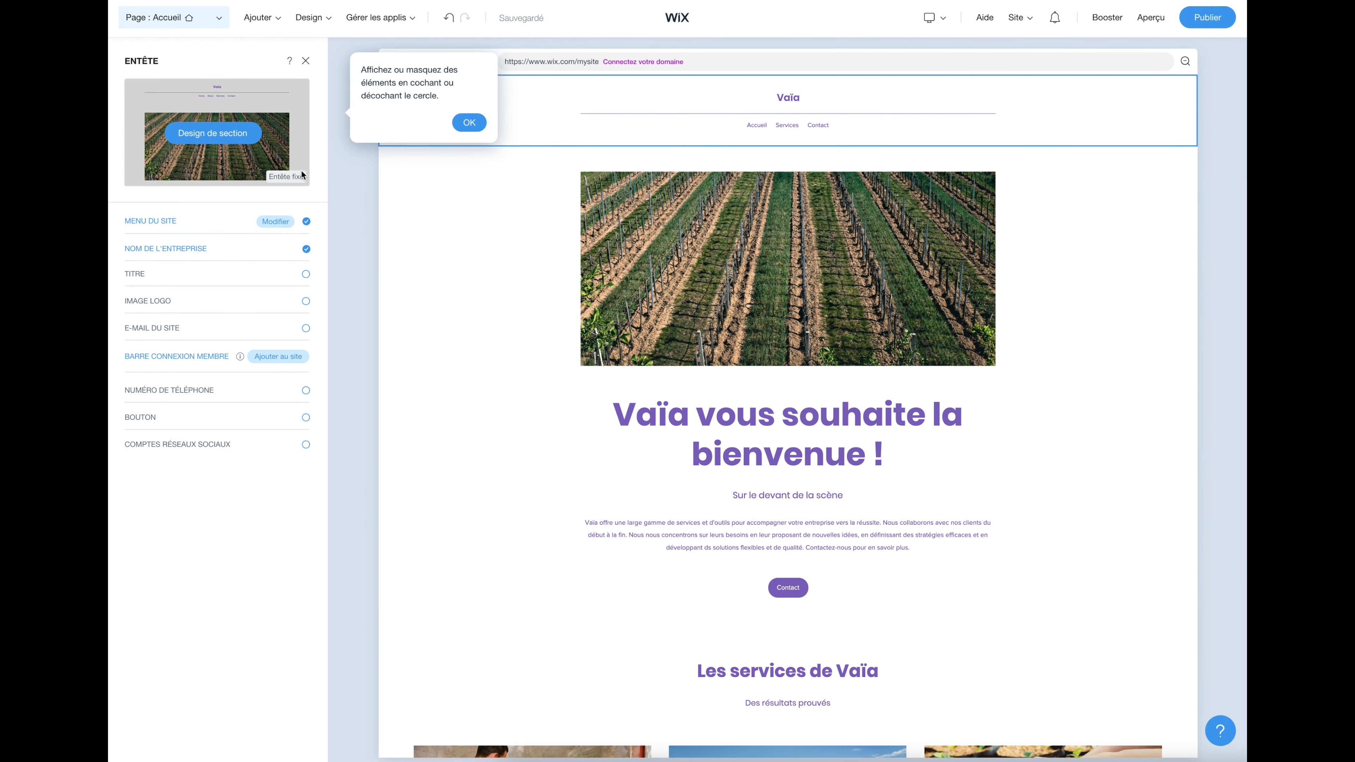
# - Set the company name in the header to "MJE Vaïa"
pyautogui.click(274, 274)
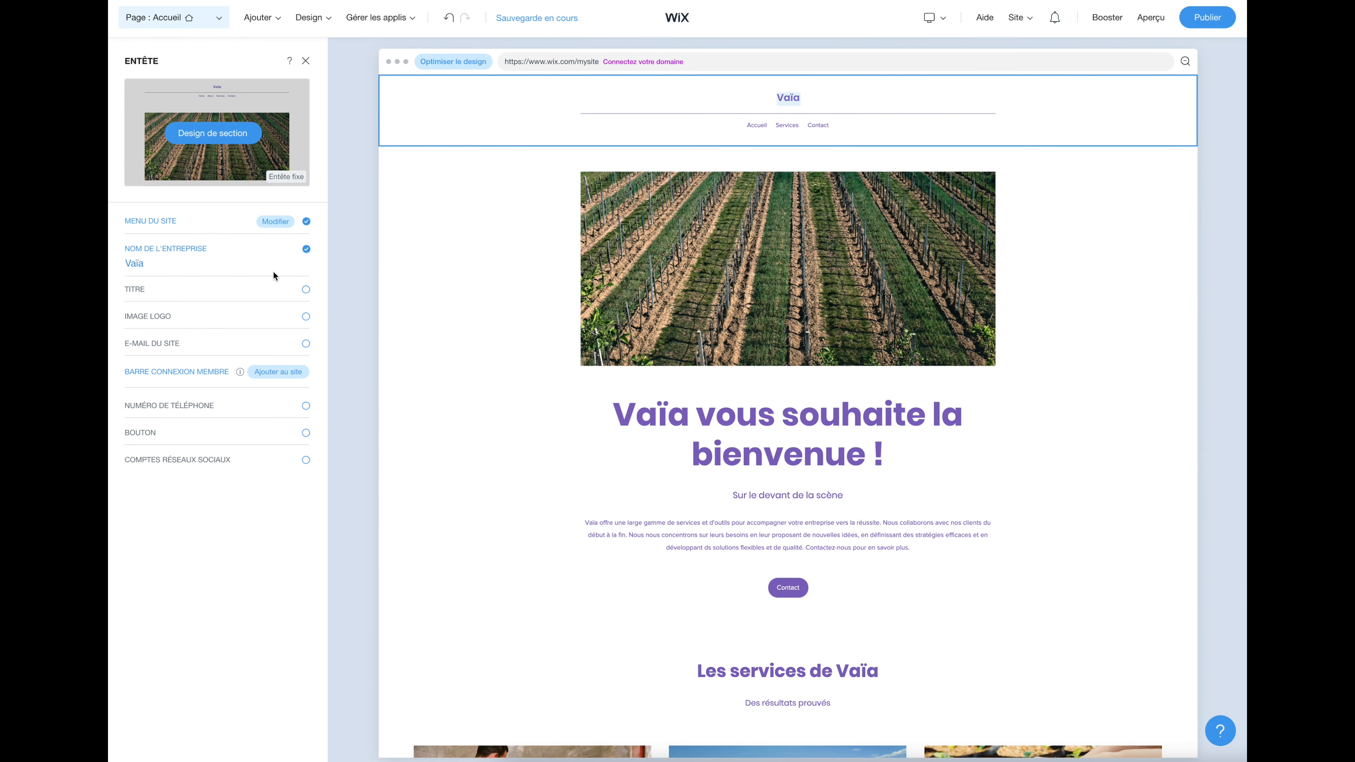
pyautogui.click(227, 268)
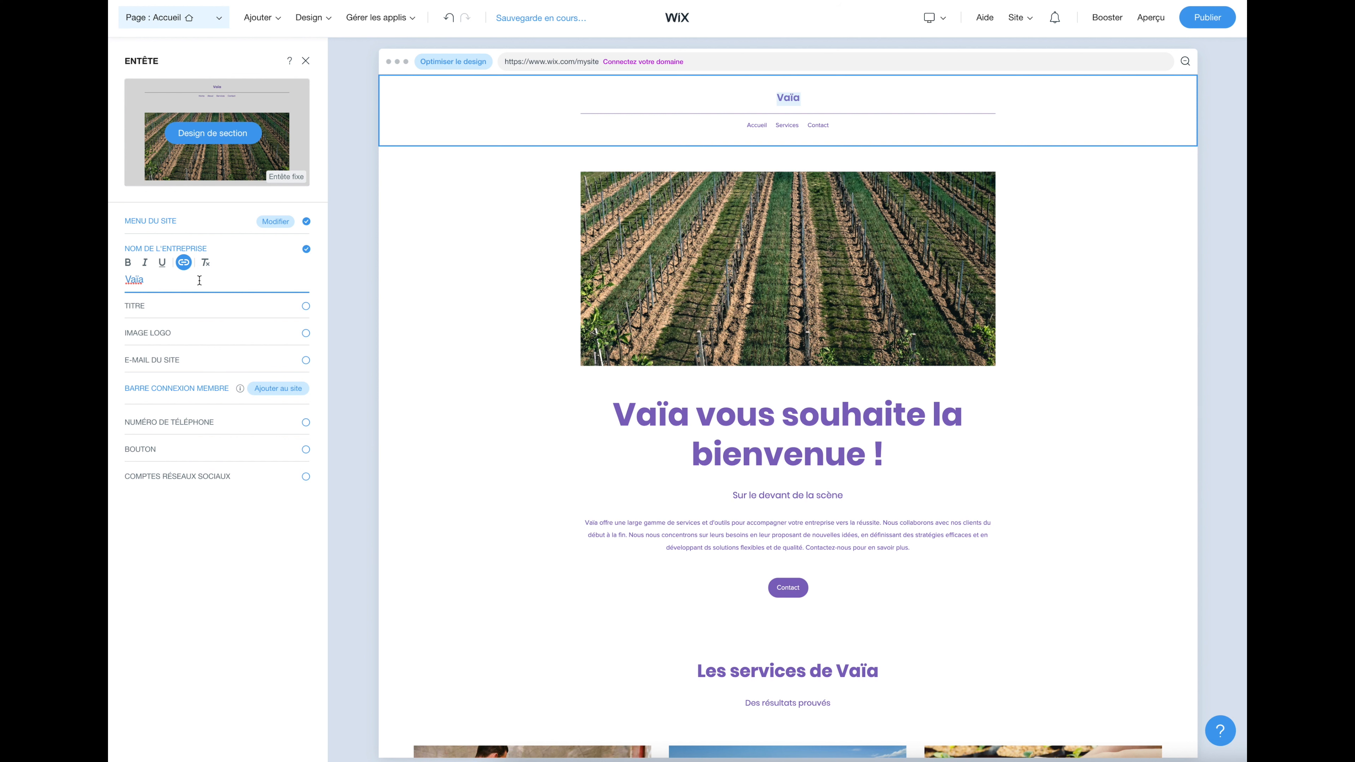
pyautogui.write('MJE')
# - Show the title "Pour des systèmes agricoles durables" and the logo image in the header
pyautogui.click(306, 306)
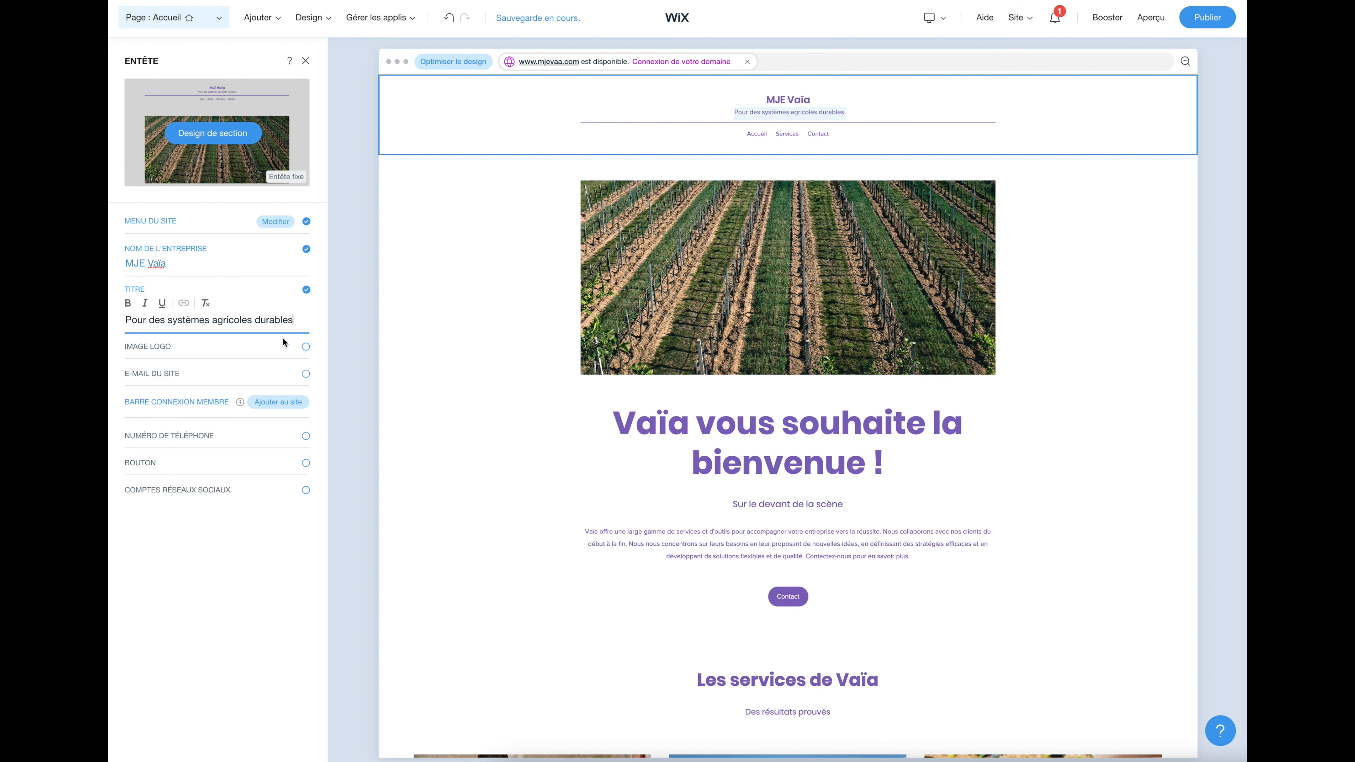
pyautogui.click(304, 346)
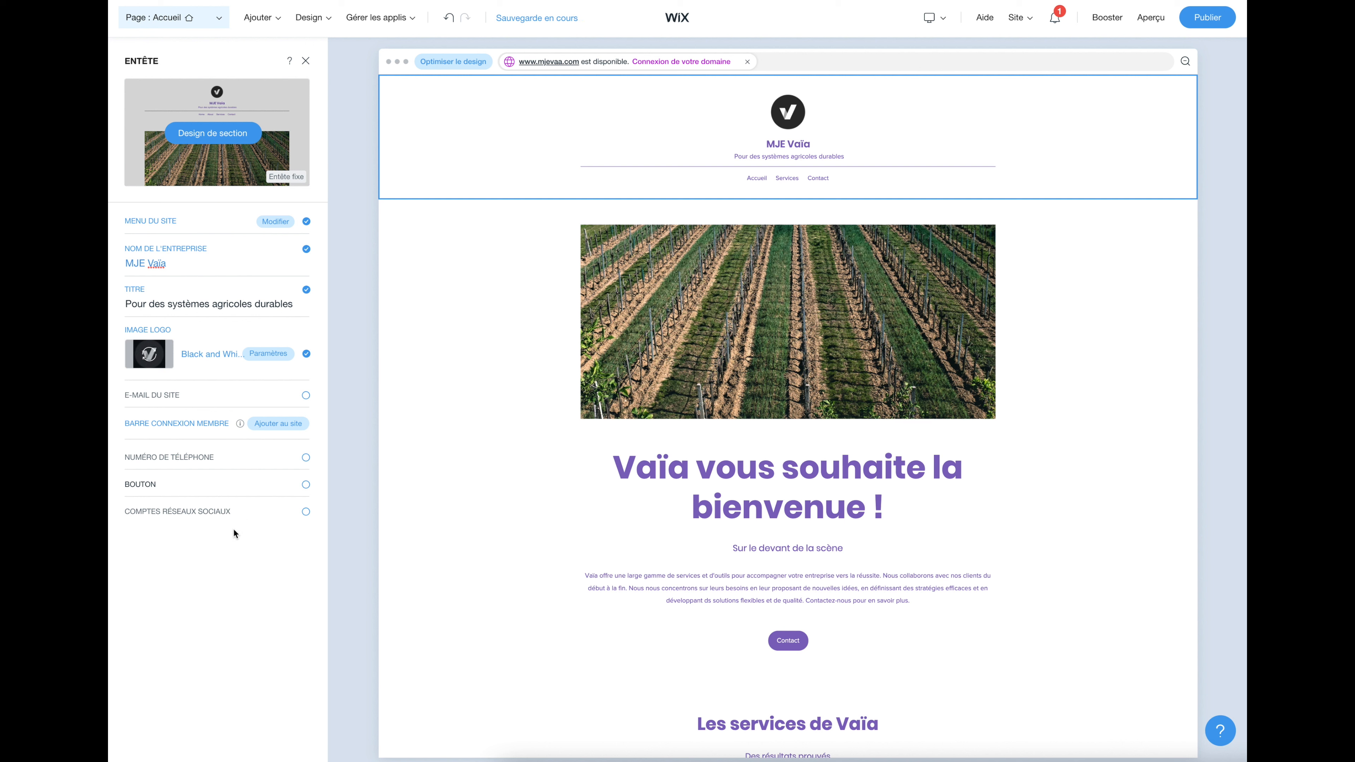
pyautogui.click(304, 514)
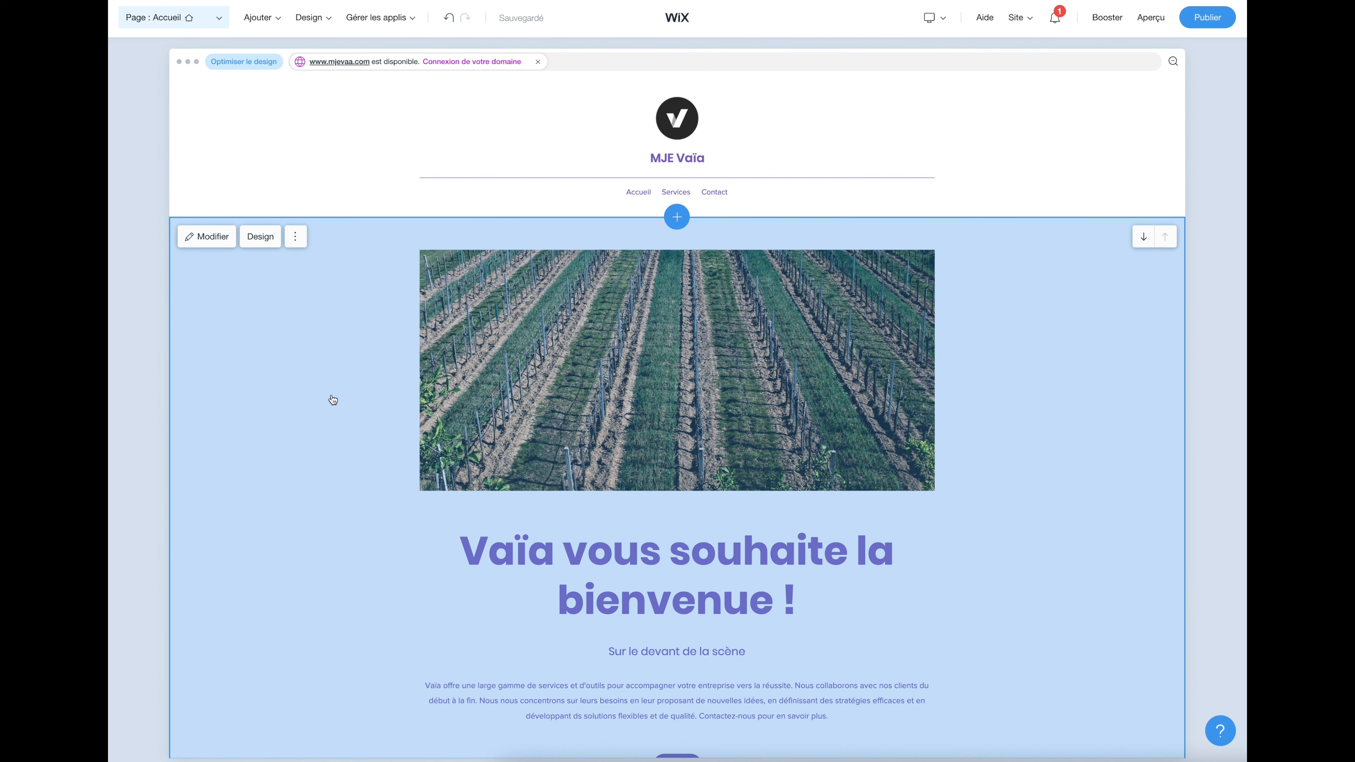
# - Apply the welcome section layout with left-aligned text beside a tall vineyard image on the right
pyautogui.click(265, 241)
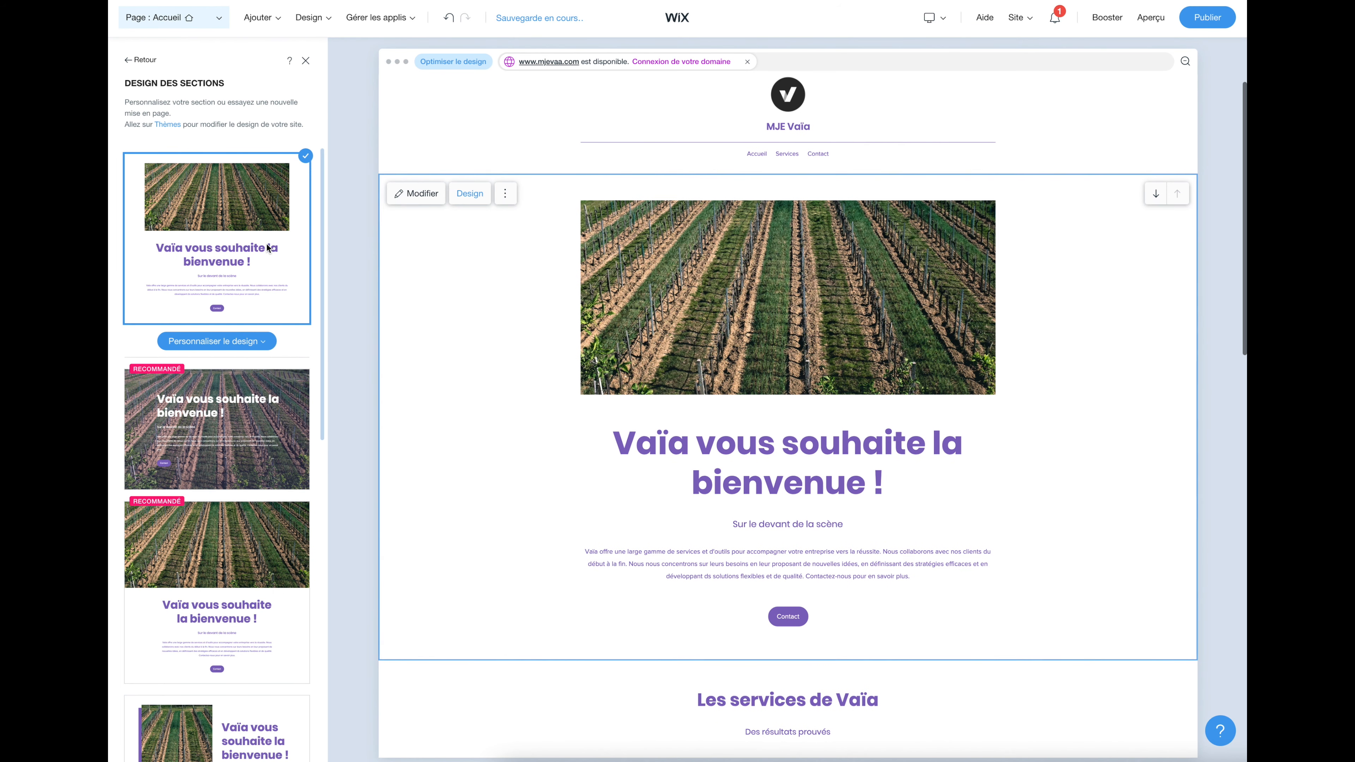
pyautogui.scroll(-2, 268, 248)
pyautogui.scroll(-8, 268, 248)
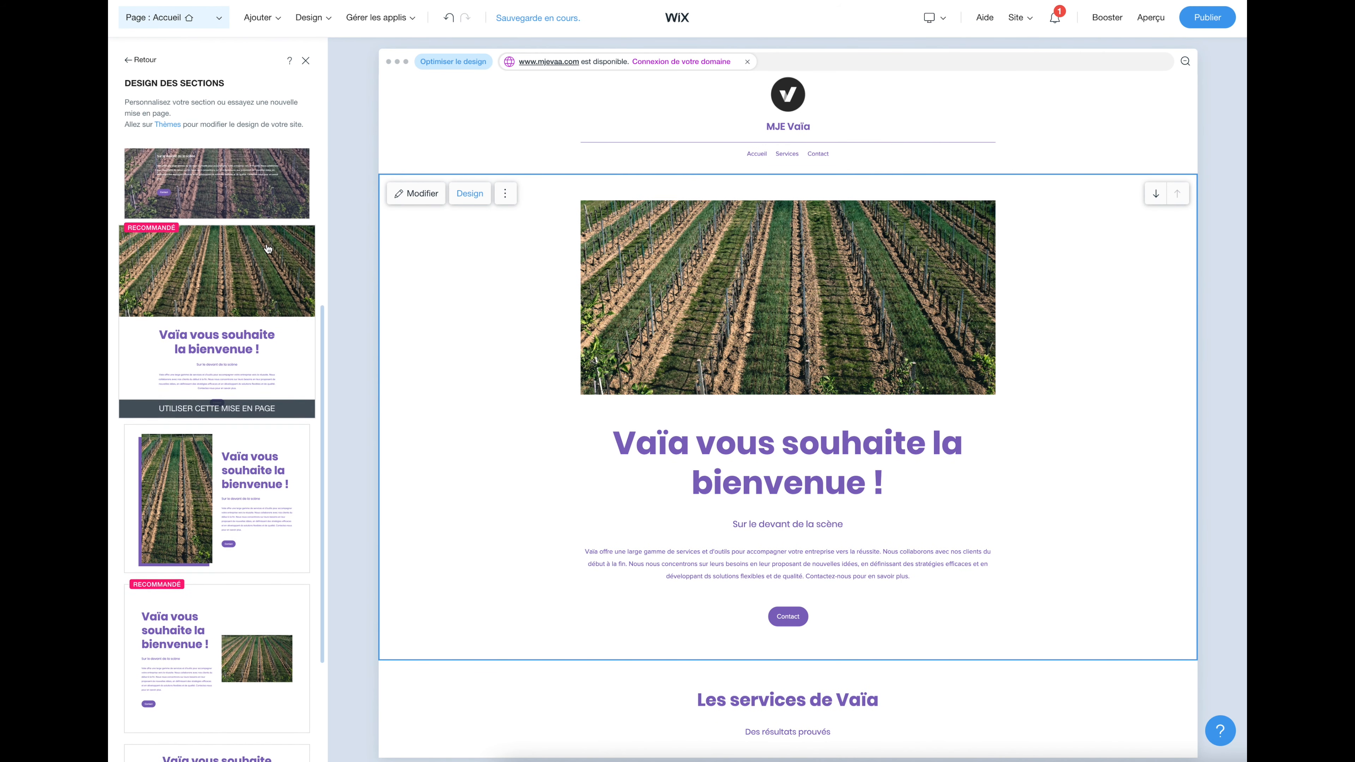
pyautogui.scroll(-7, 268, 248)
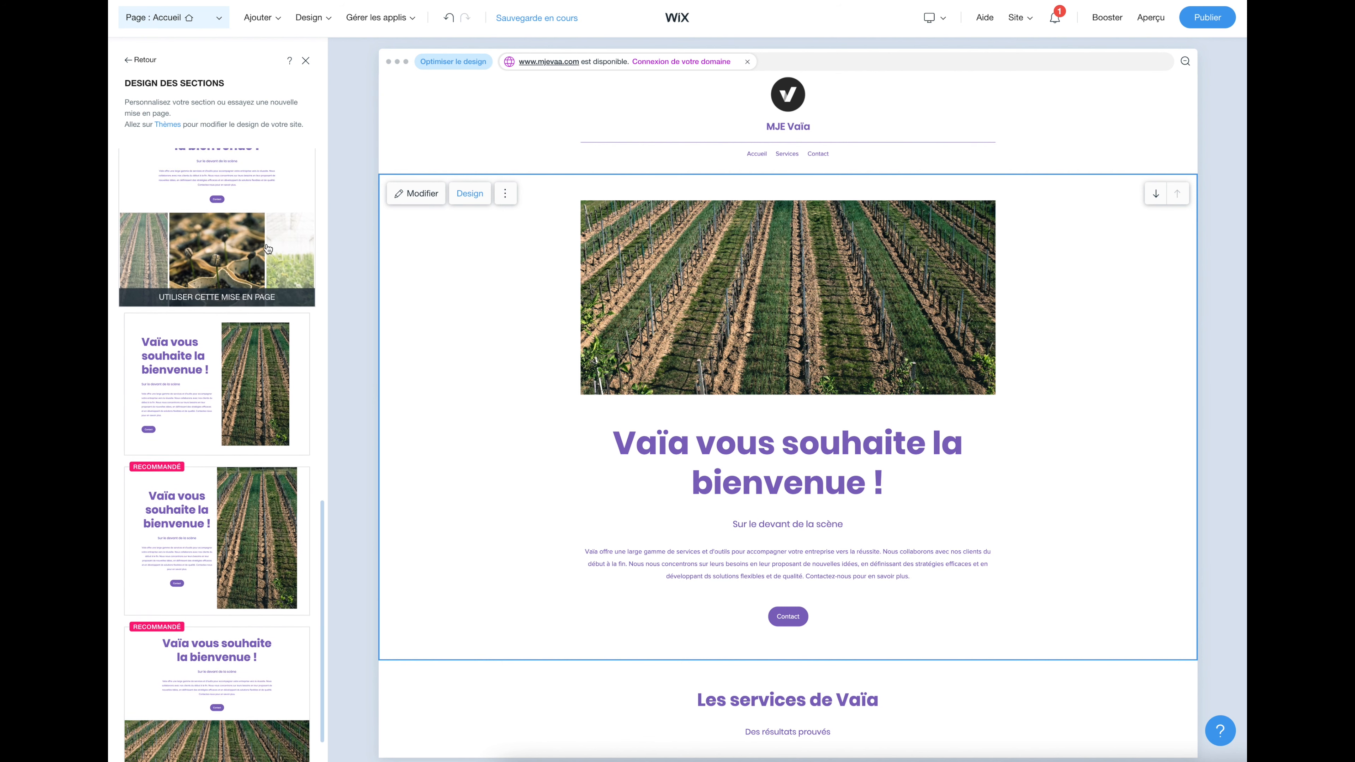
pyautogui.click(227, 348)
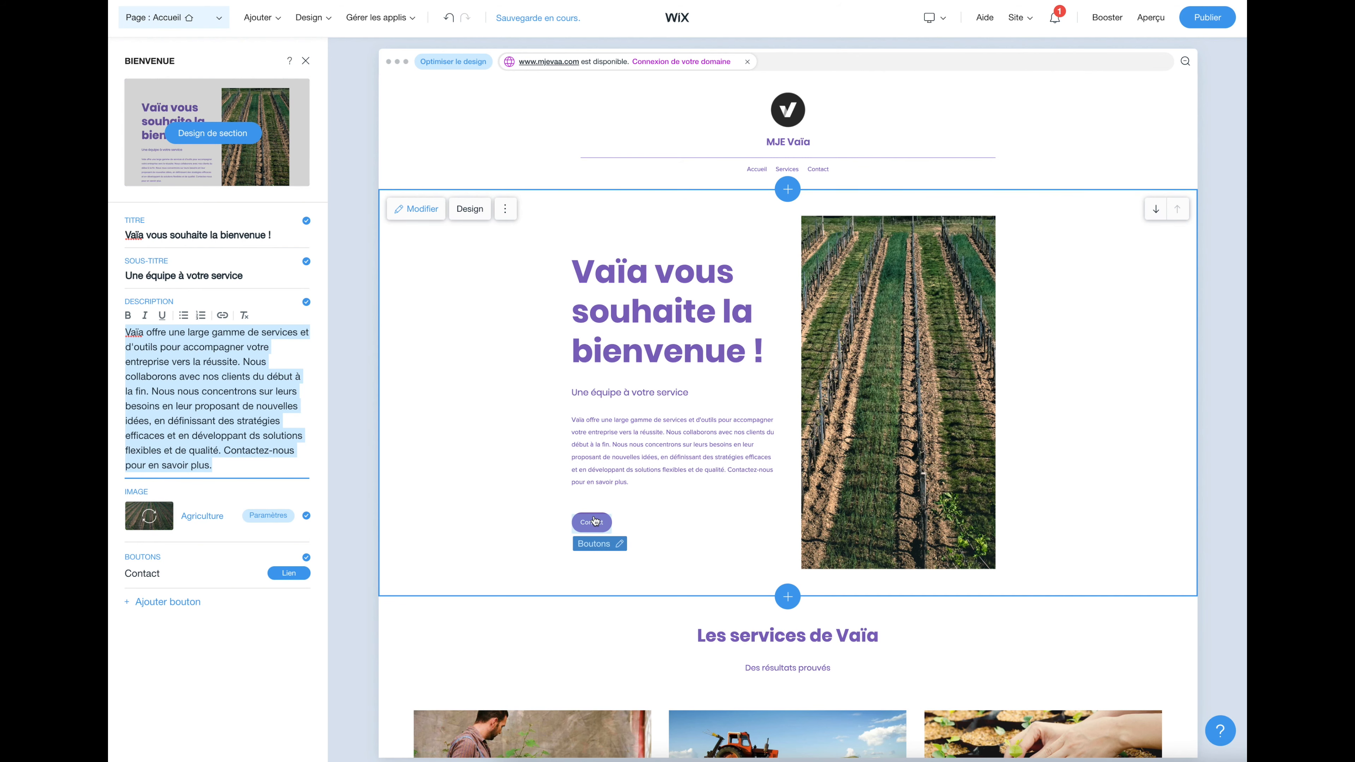
# - Change the welcome section's button text to "Contactez-nous"
pyautogui.click(592, 521)
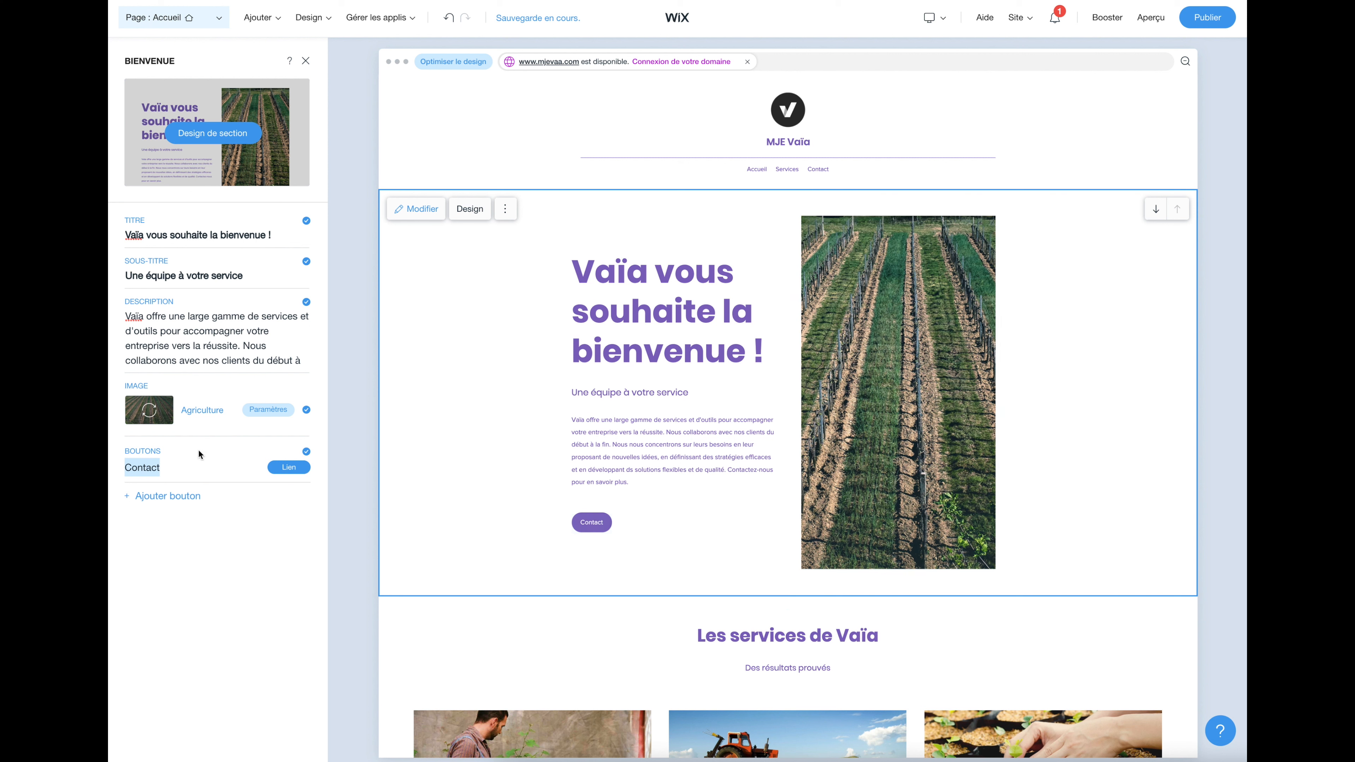
pyautogui.click(187, 469)
pyautogui.write('ez-nous')
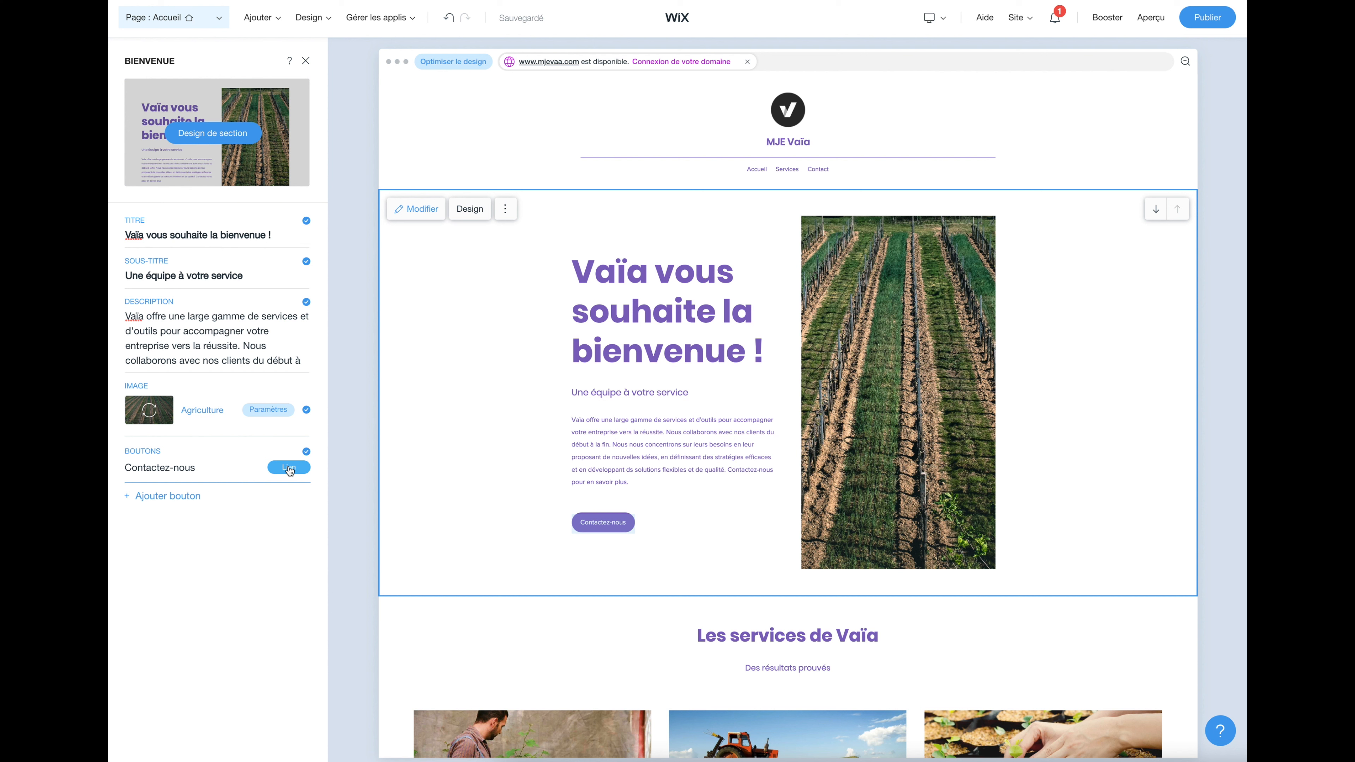
# - Link the "Contactez-nous" button to the Contact page, with Haut de page as the position on the page
pyautogui.click(288, 468)
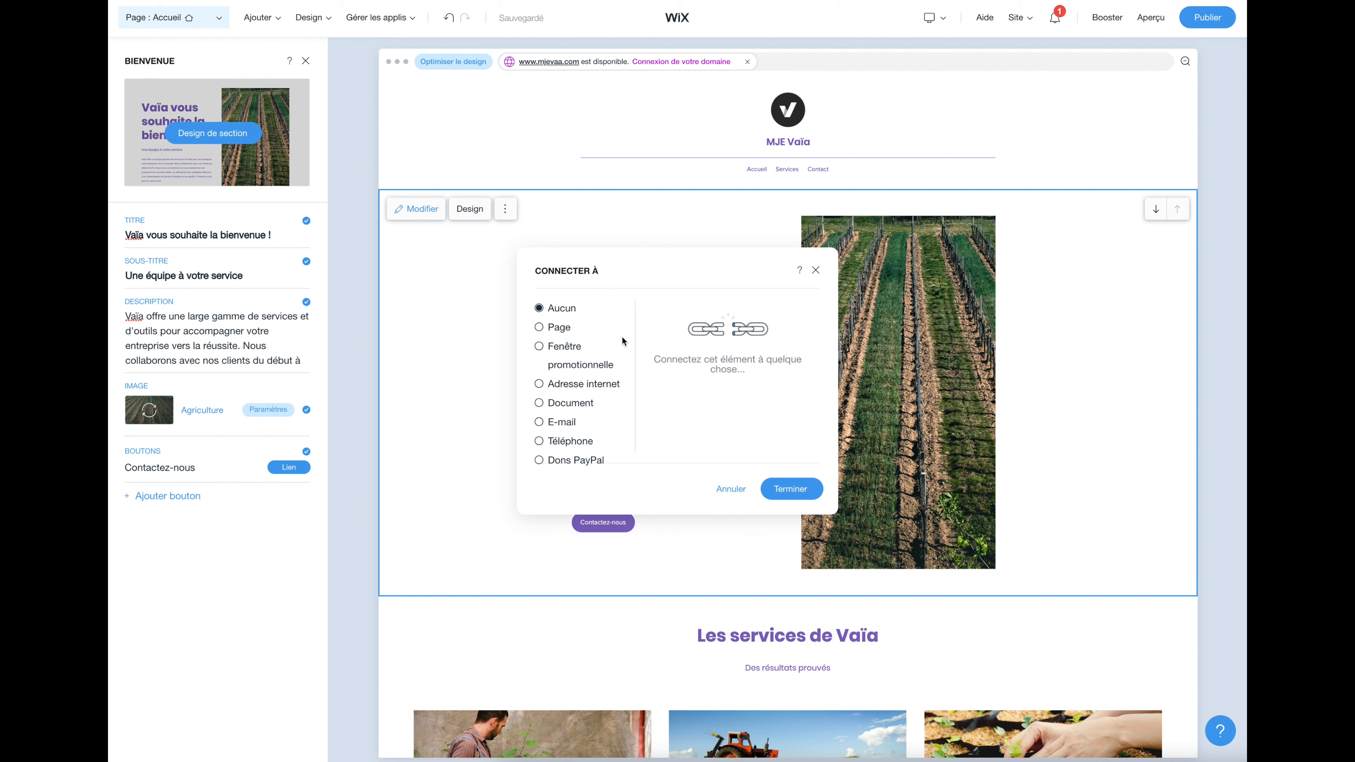
pyautogui.click(540, 328)
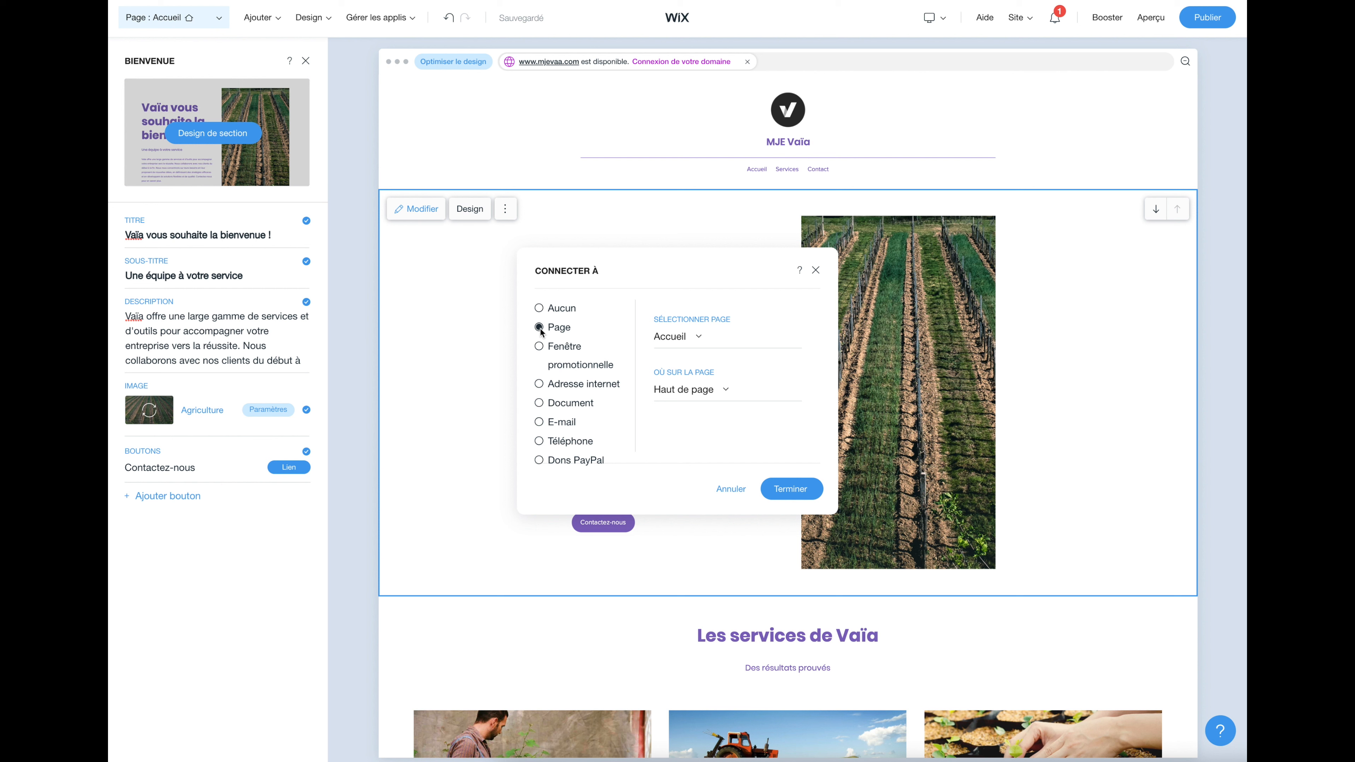
pyautogui.click(697, 339)
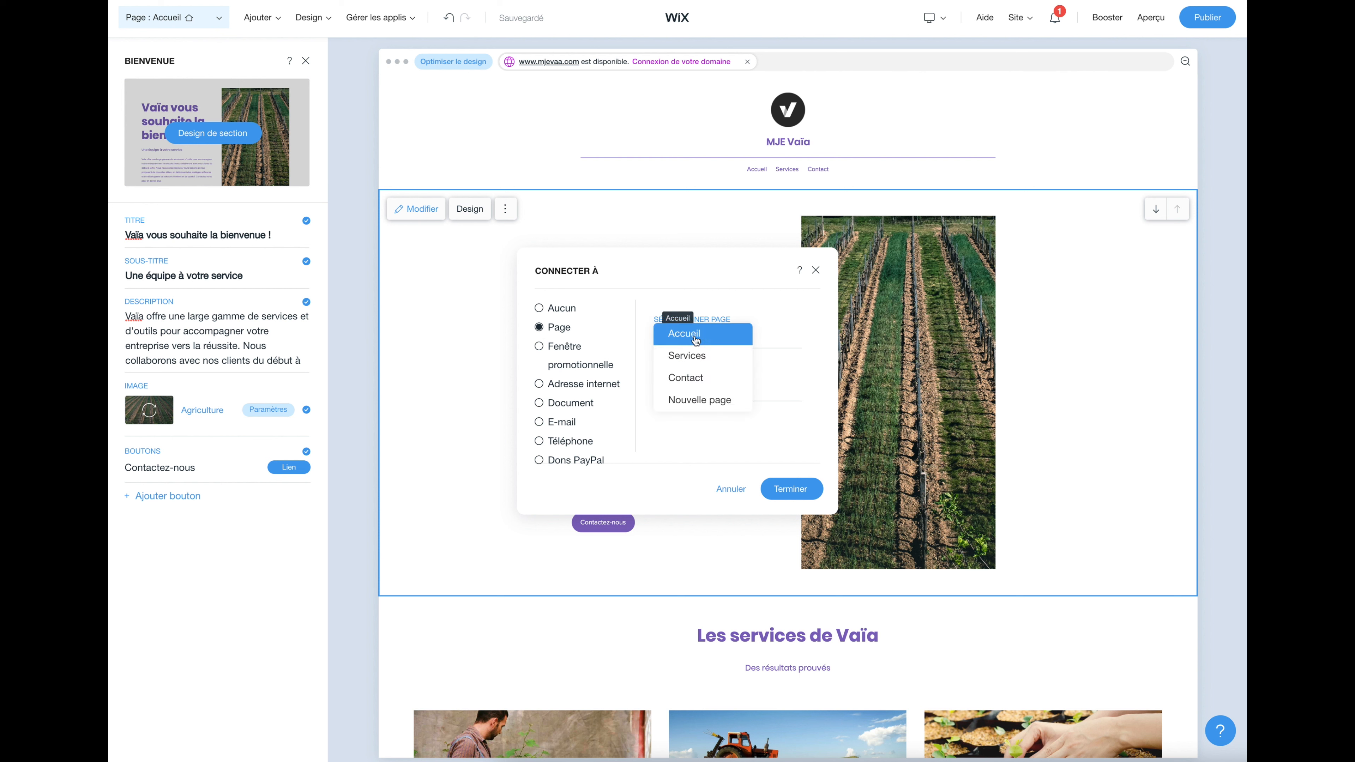
pyautogui.click(687, 377)
pyautogui.click(720, 389)
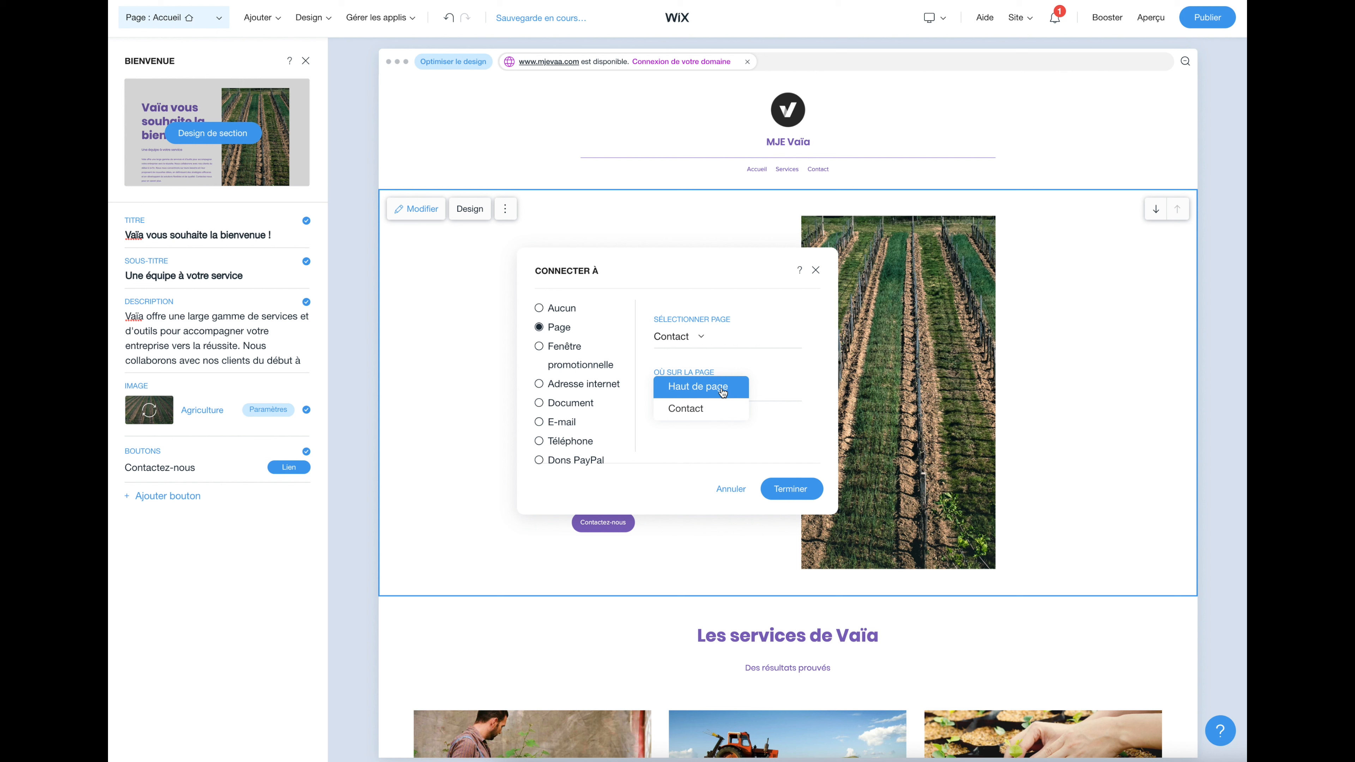
pyautogui.click(722, 390)
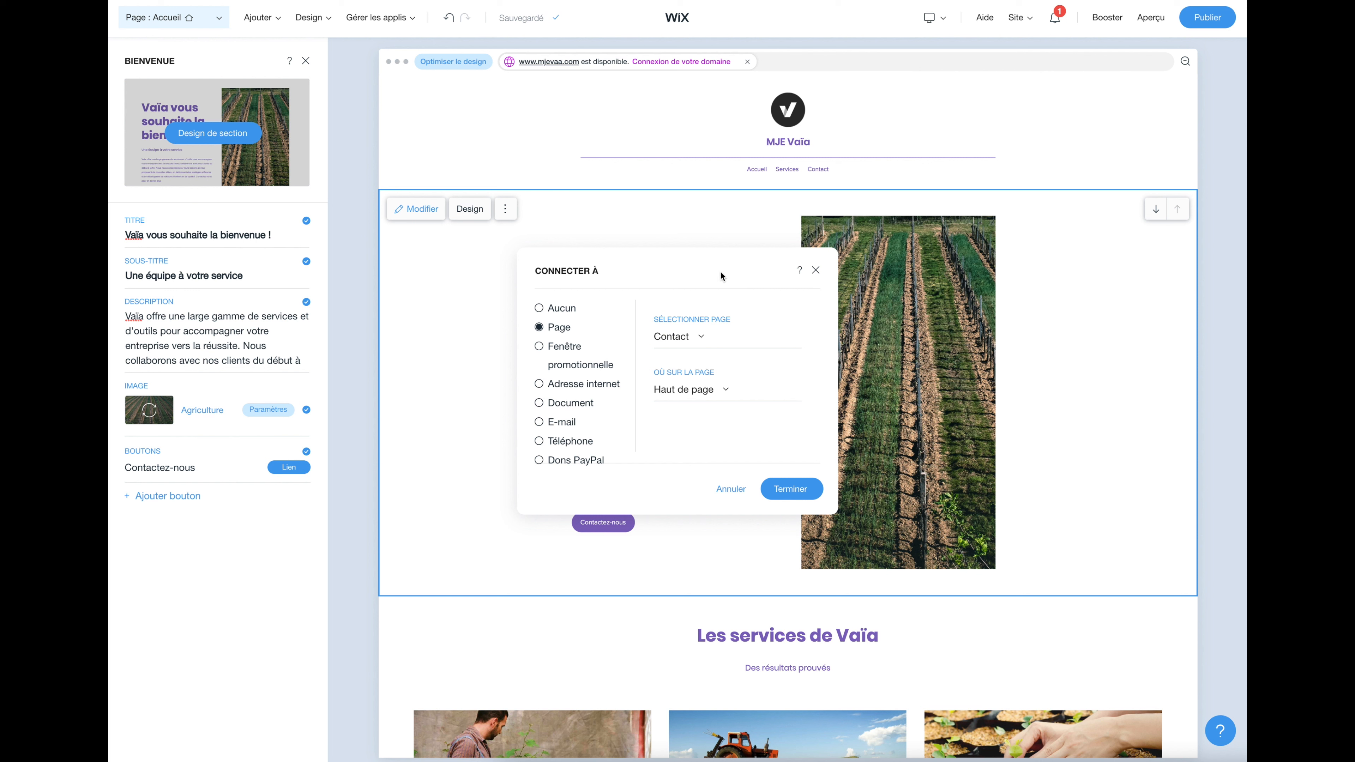